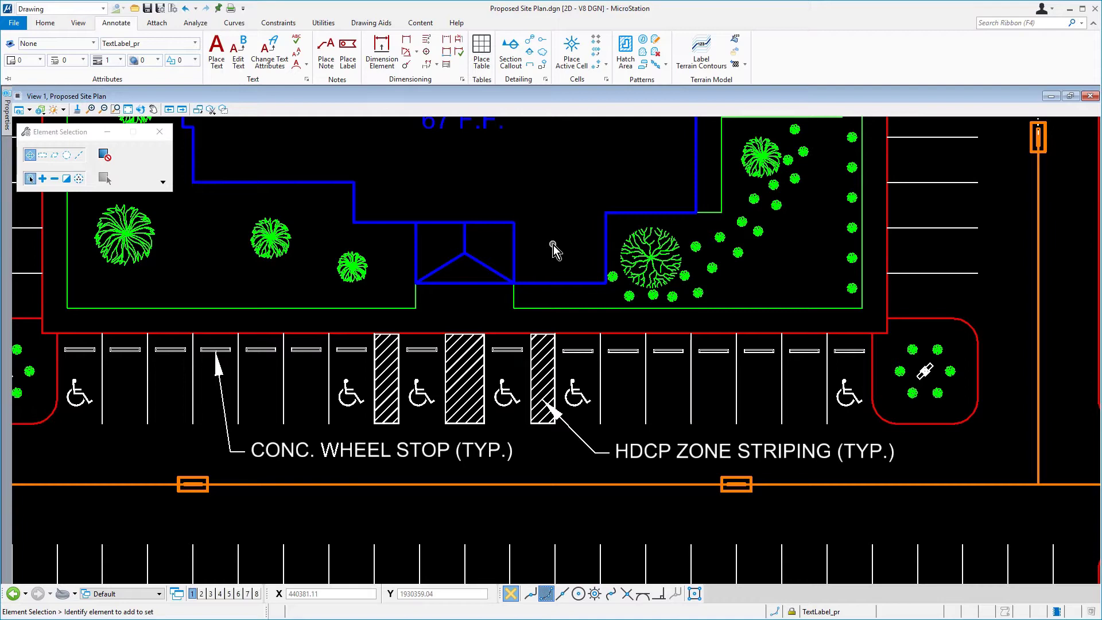
# Step: Zoom in on the catch basin below the PROPOSED CURBING (TYP.) note and bring up its context menu
pyautogui.scroll(-5, 553, 246)
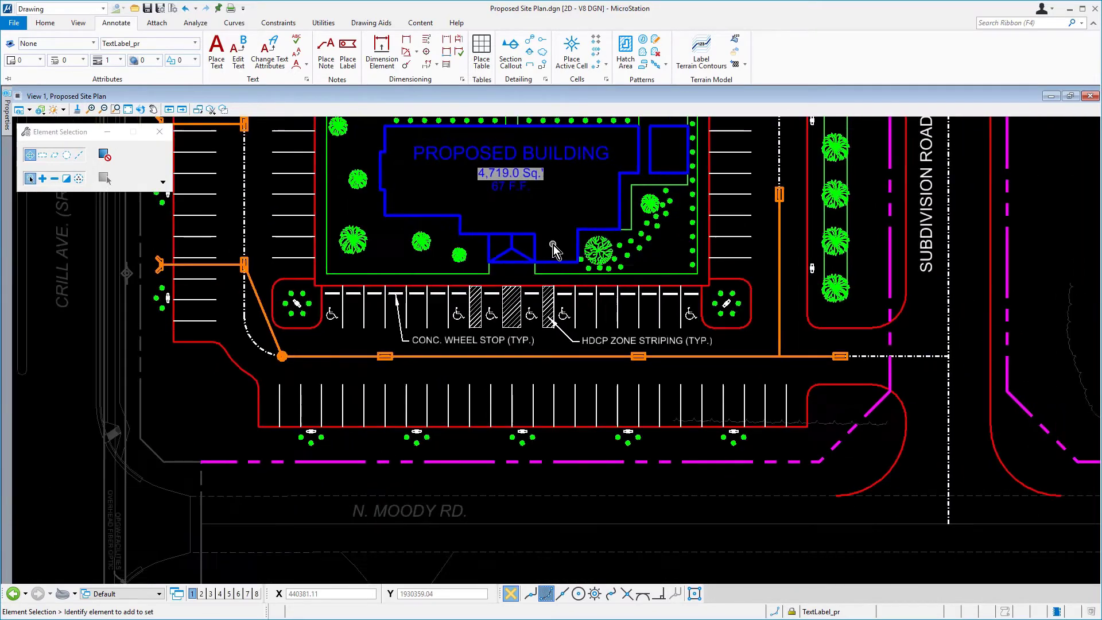
pyautogui.moveTo(554, 245); pyautogui.dragTo(546, 448, button='middle')
pyautogui.rightClick(502, 384)
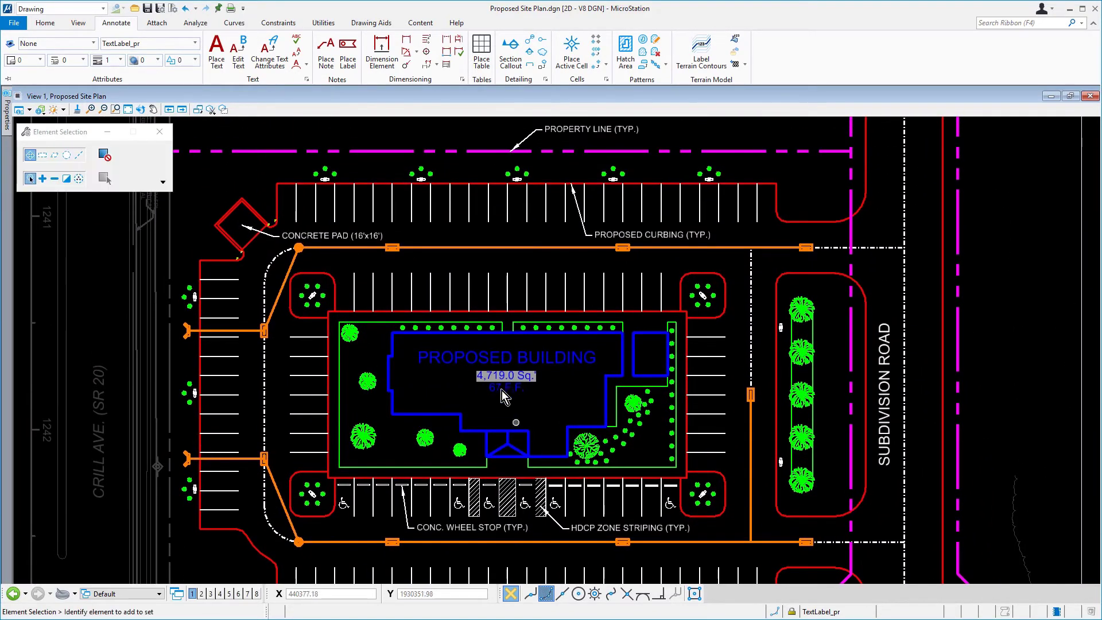
pyautogui.scroll(1, 661, 241)
pyautogui.scroll(5, 662, 229)
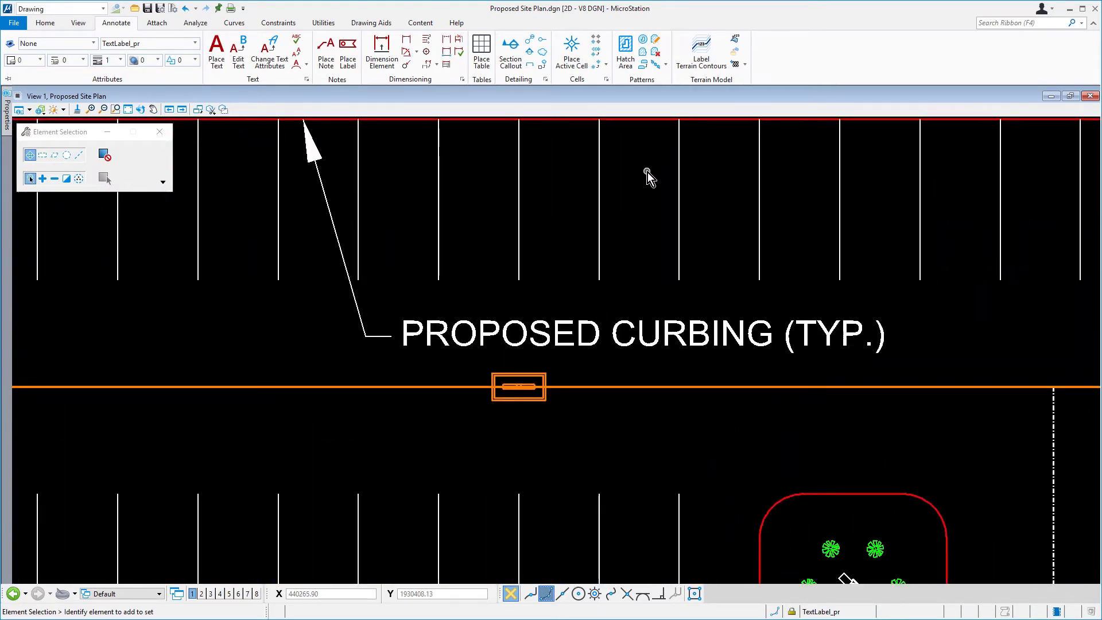
pyautogui.rightClick(543, 399)
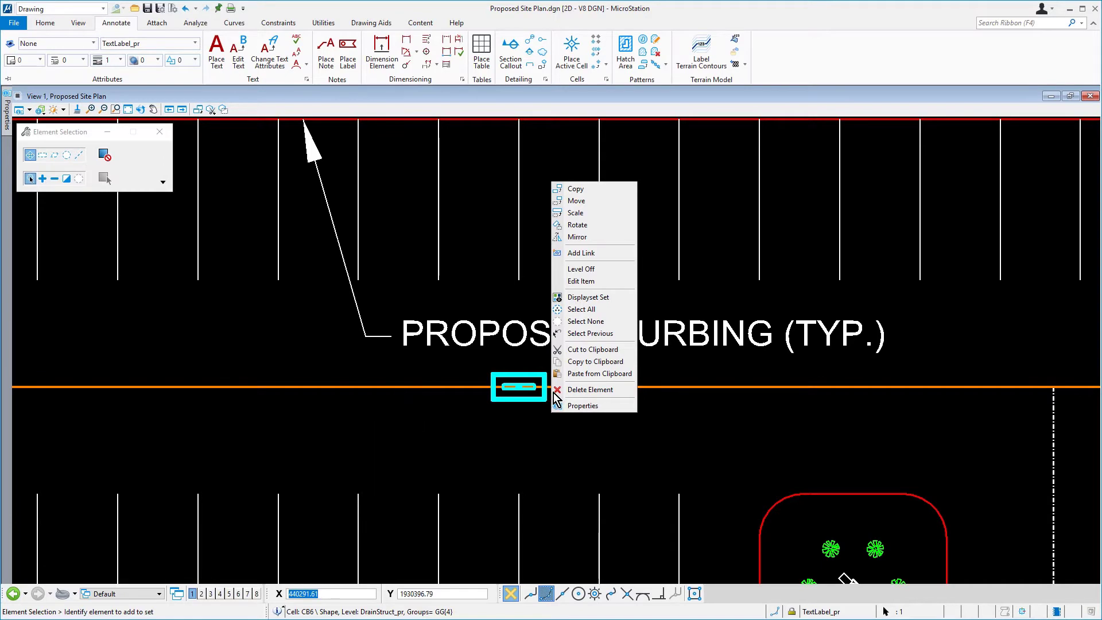
# Step: Check the catch basin's Drainage System properties: STR-740, pay item 35115D, type Catch Basin
pyautogui.click(612, 409)
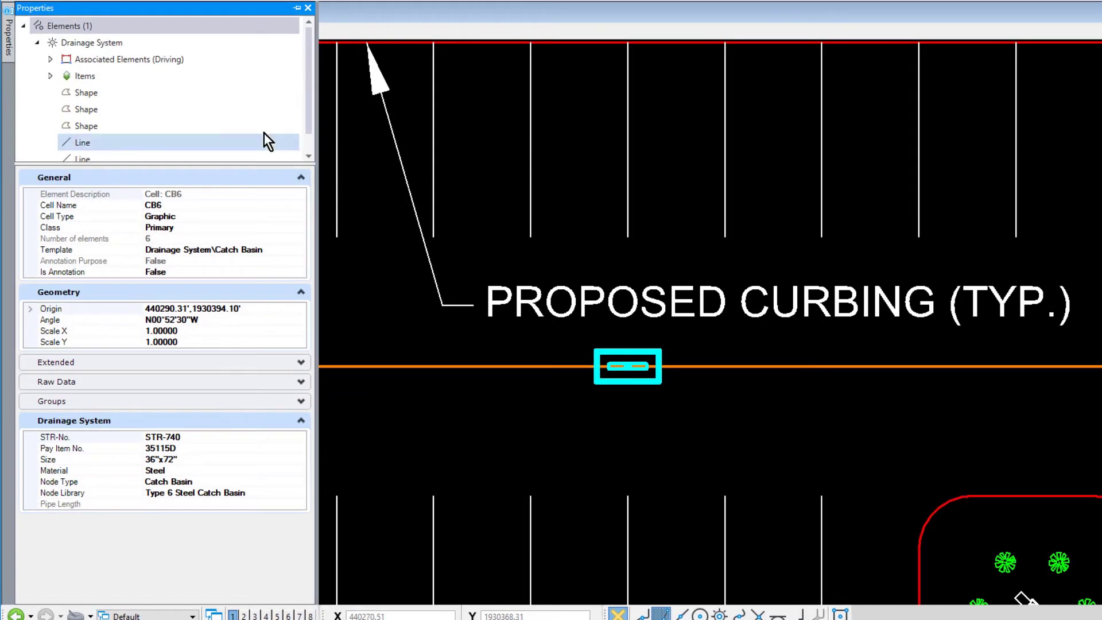
pyautogui.click(239, 81)
pyautogui.click(50, 76)
pyautogui.click(138, 91)
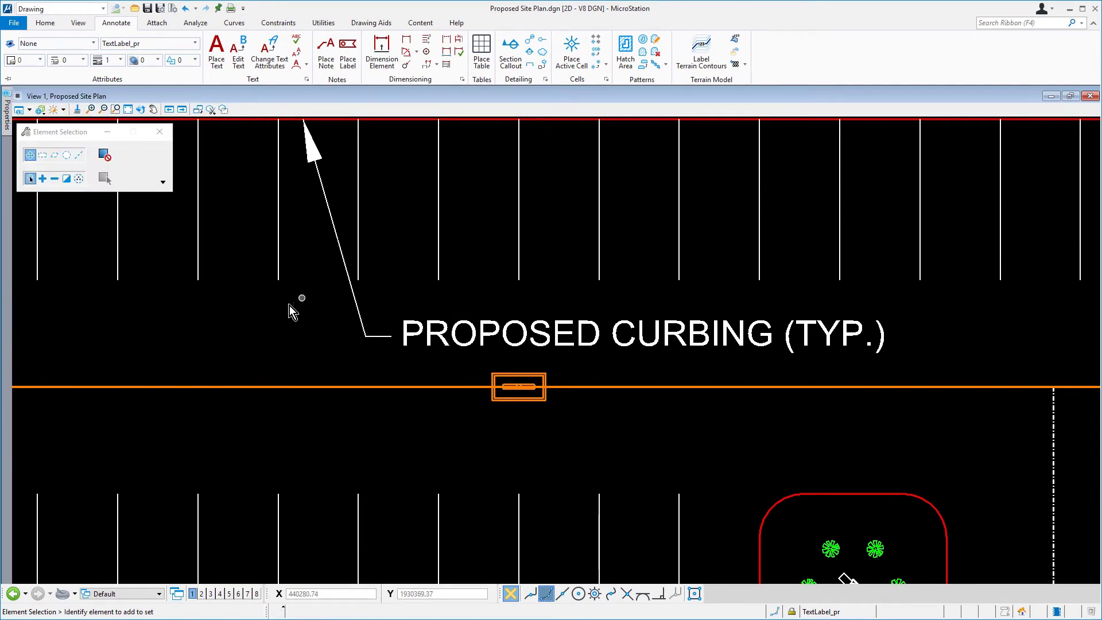
# Step: Start Place Label in leader mode using the Drainage Label cell
pyautogui.click(351, 68)
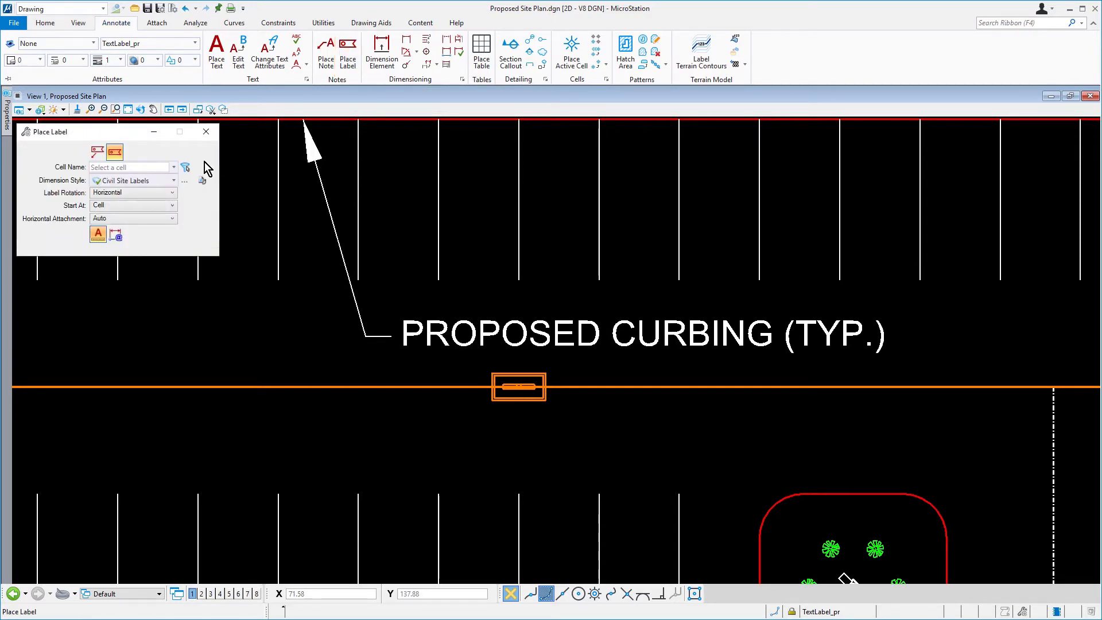
pyautogui.click(98, 153)
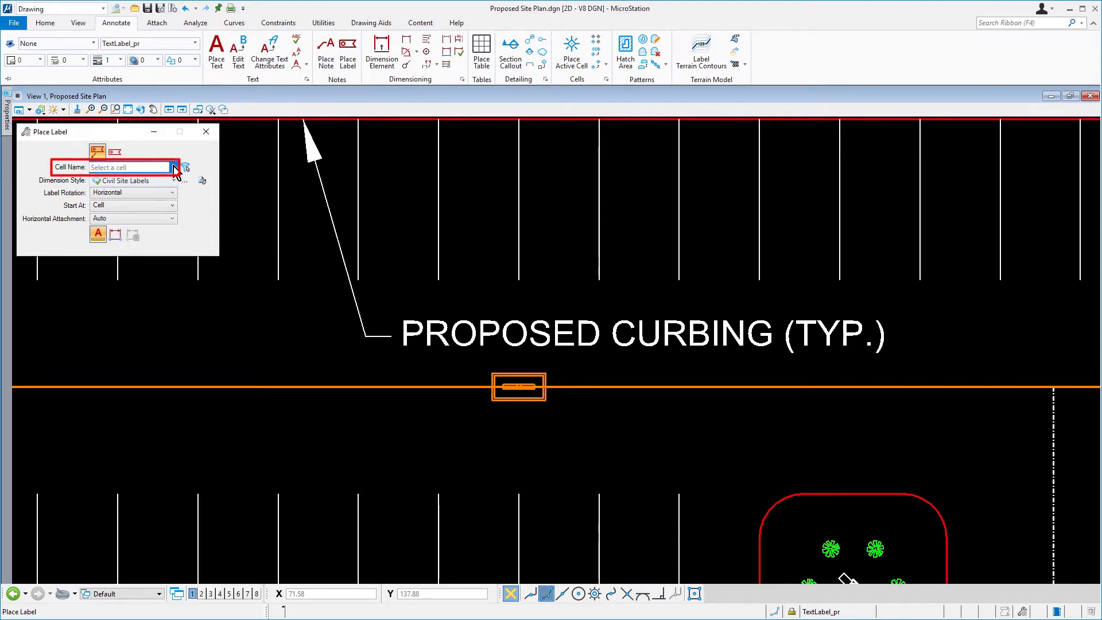
pyautogui.click(174, 168)
pyautogui.scroll(-5, 148, 233)
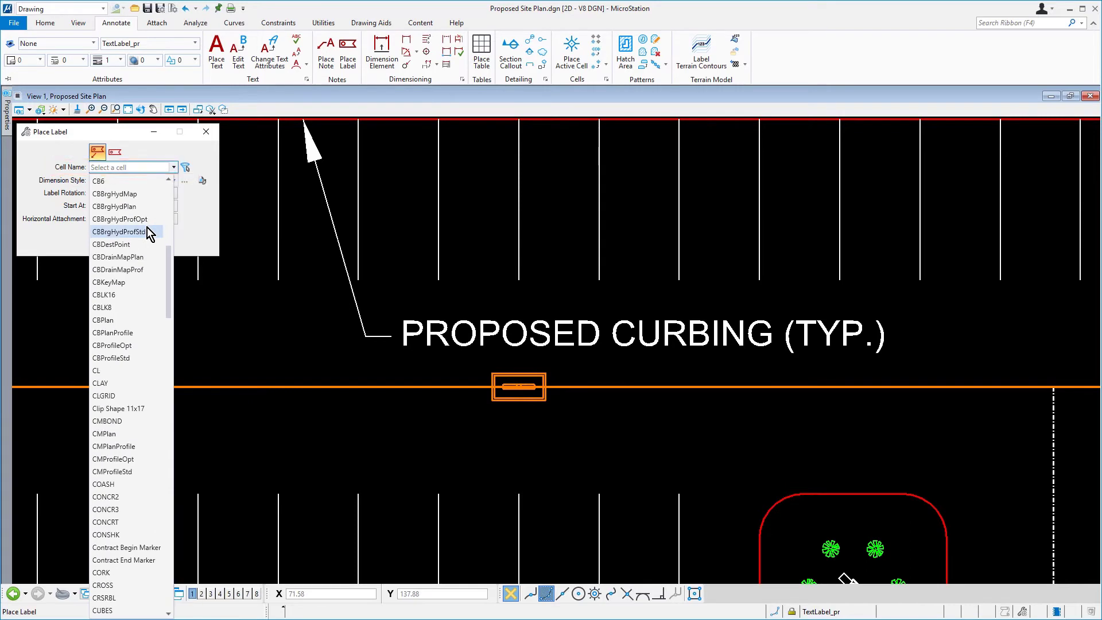
pyautogui.scroll(-10, 147, 233)
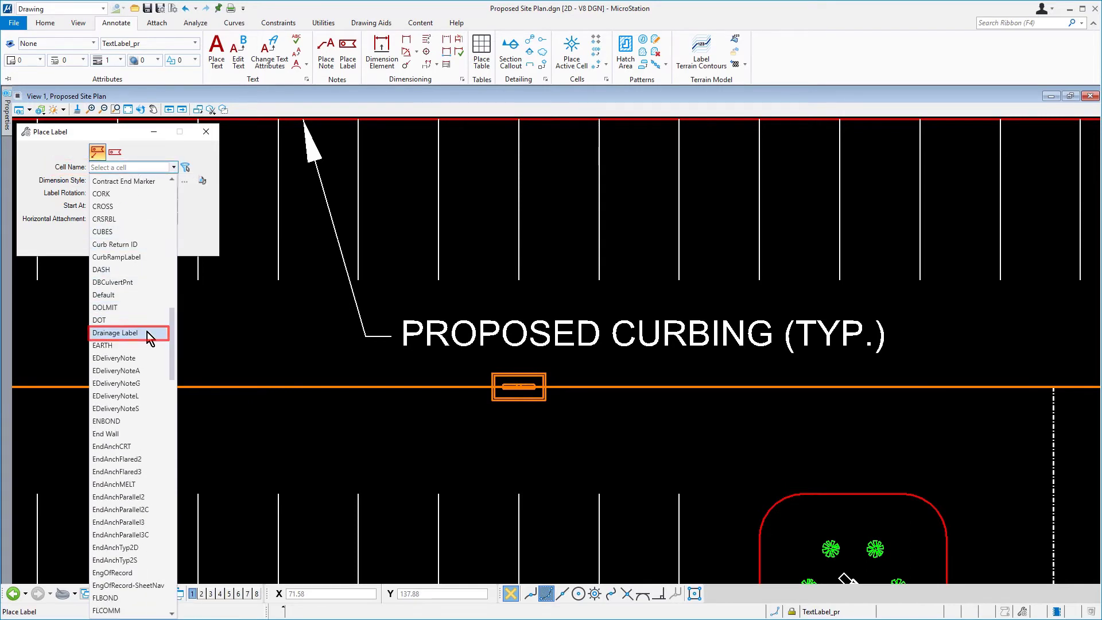
pyautogui.click(116, 333)
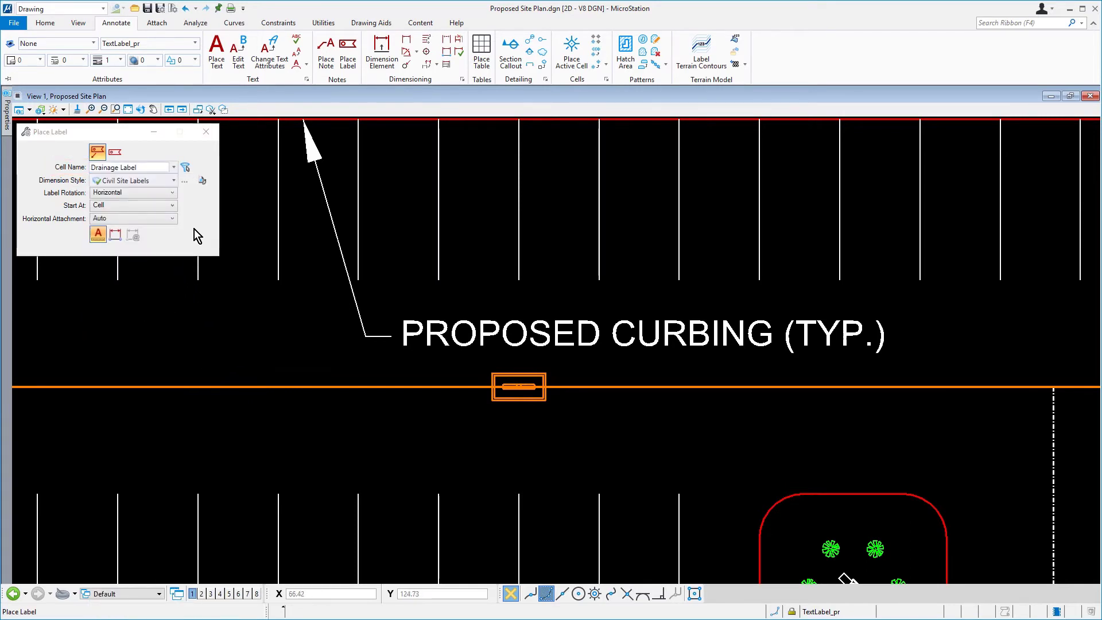
# Step: Set the Drainage Labels dimension style, start the label at Terminator, and turn on association
pyautogui.click(168, 181)
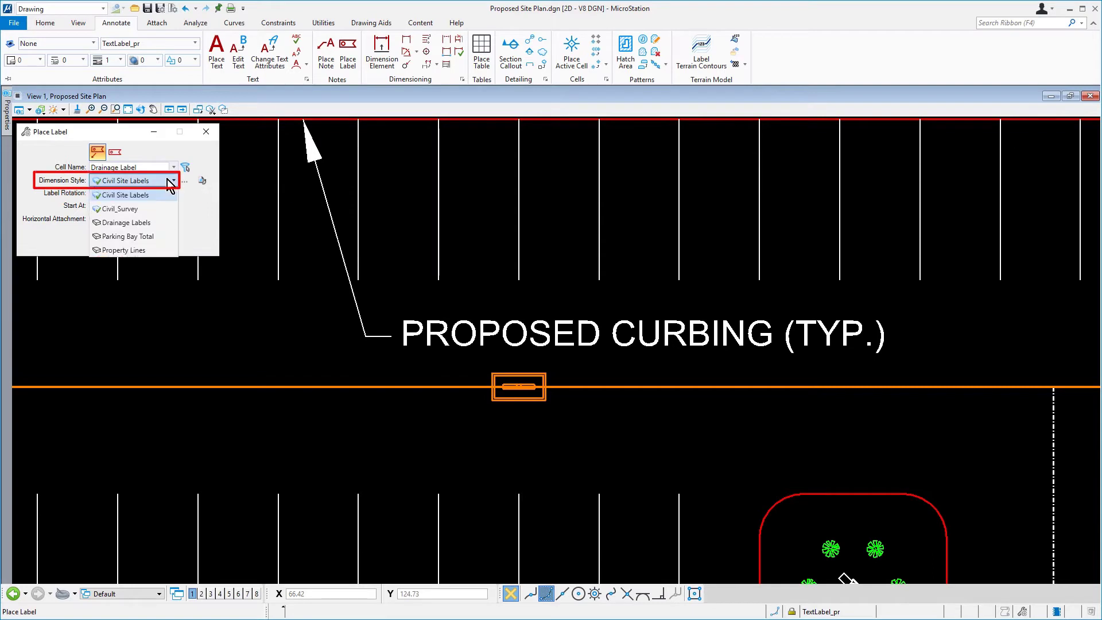
pyautogui.click(165, 224)
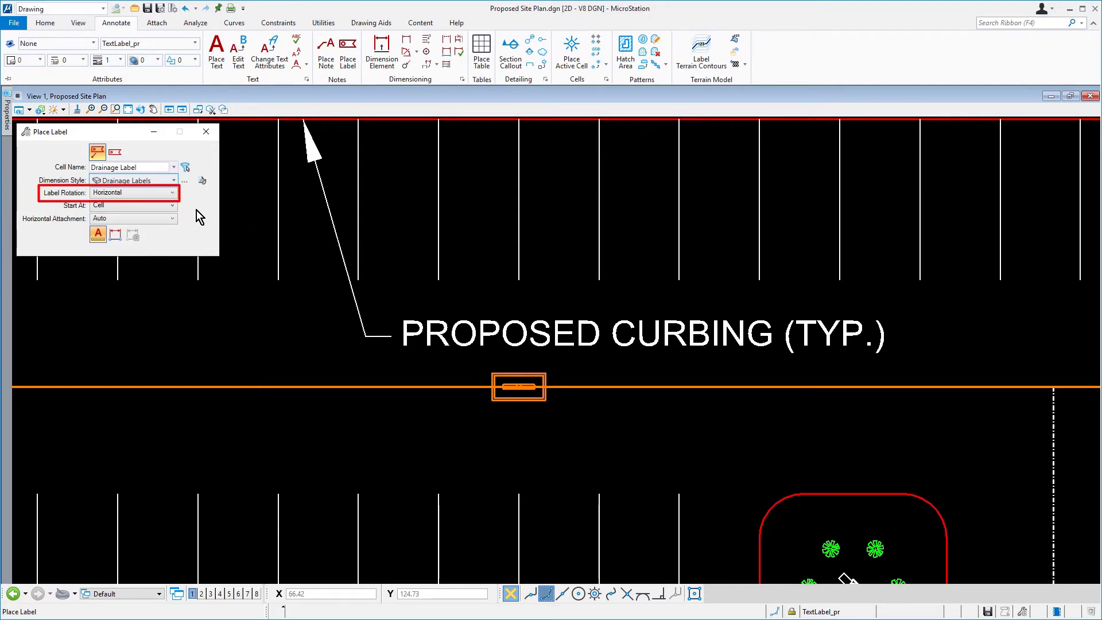
pyautogui.click(172, 205)
pyautogui.click(175, 218)
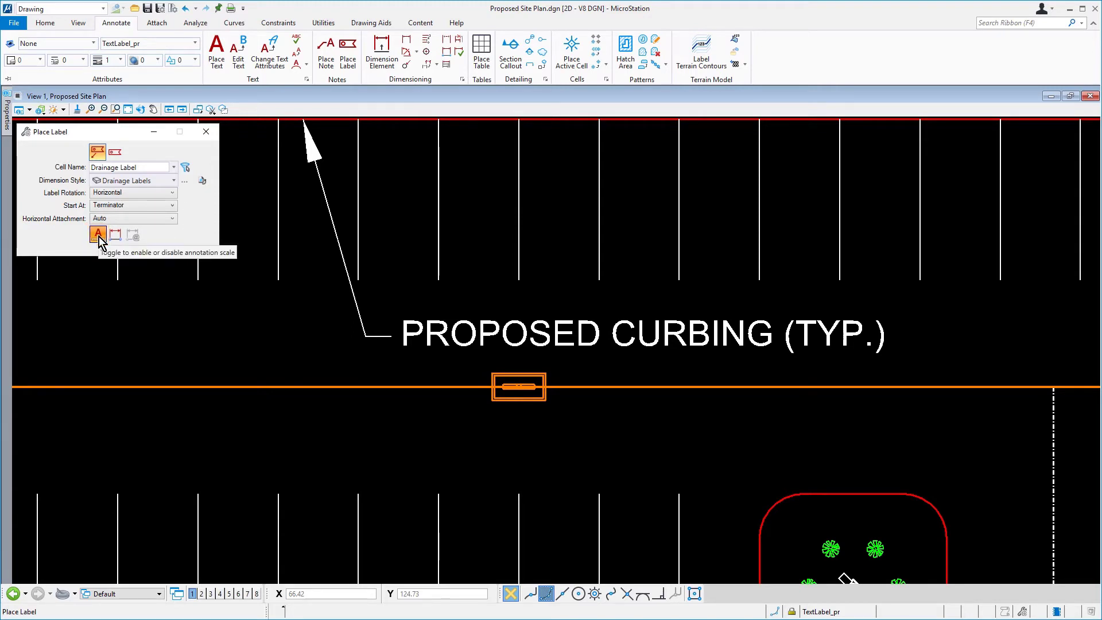
pyautogui.click(115, 236)
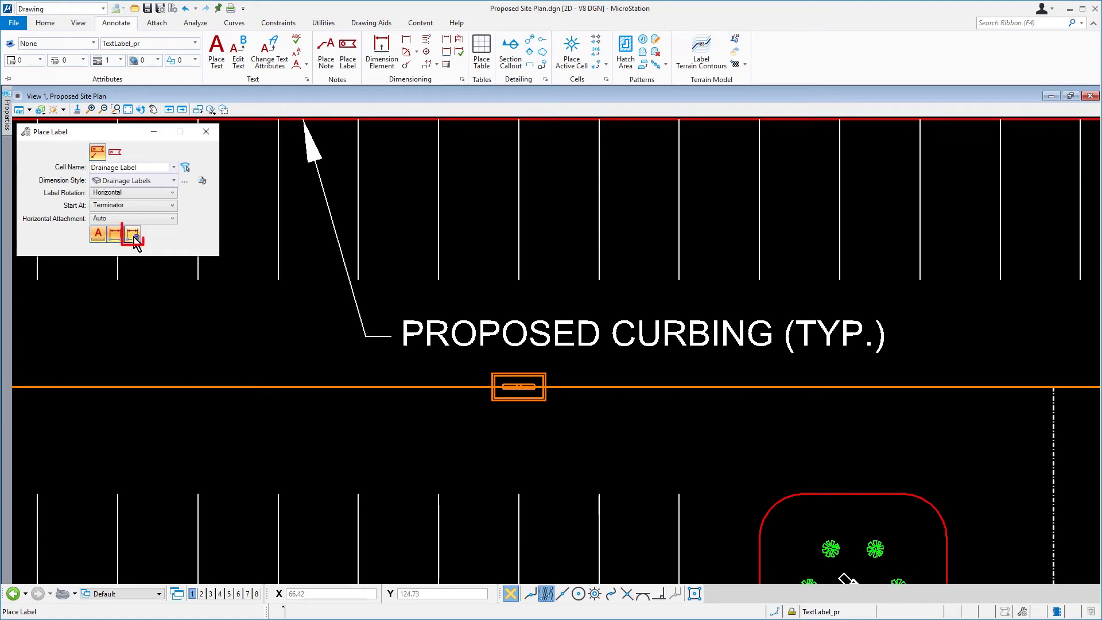
# Step: With relative association and Nearest snap on, place the 35115D Catch Basin label right of the catch basin
pyautogui.click(136, 238)
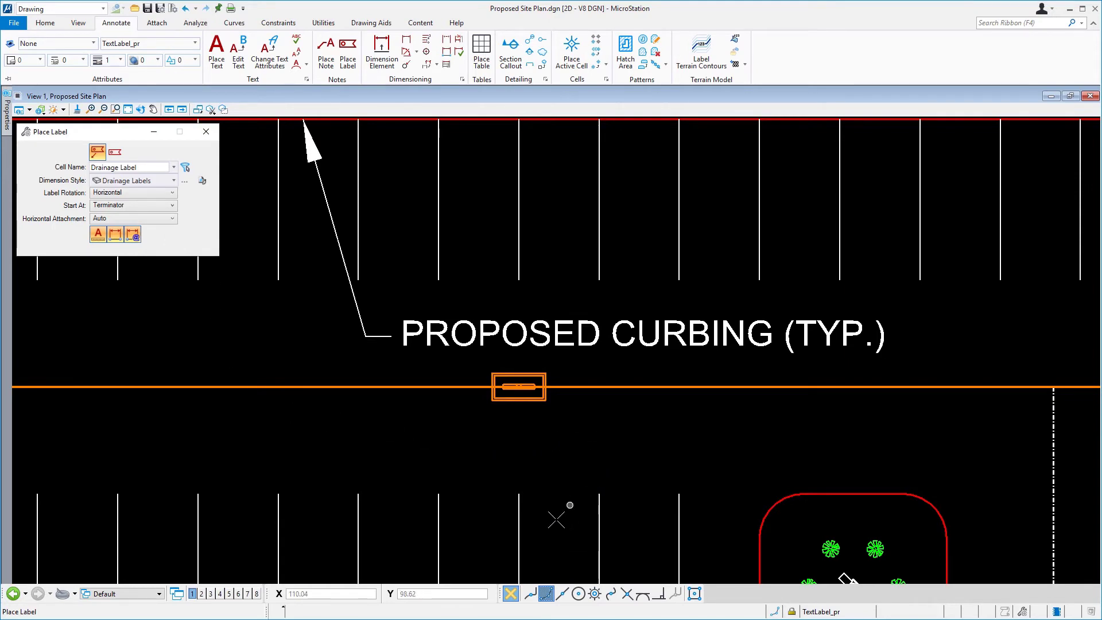
pyautogui.click(530, 594)
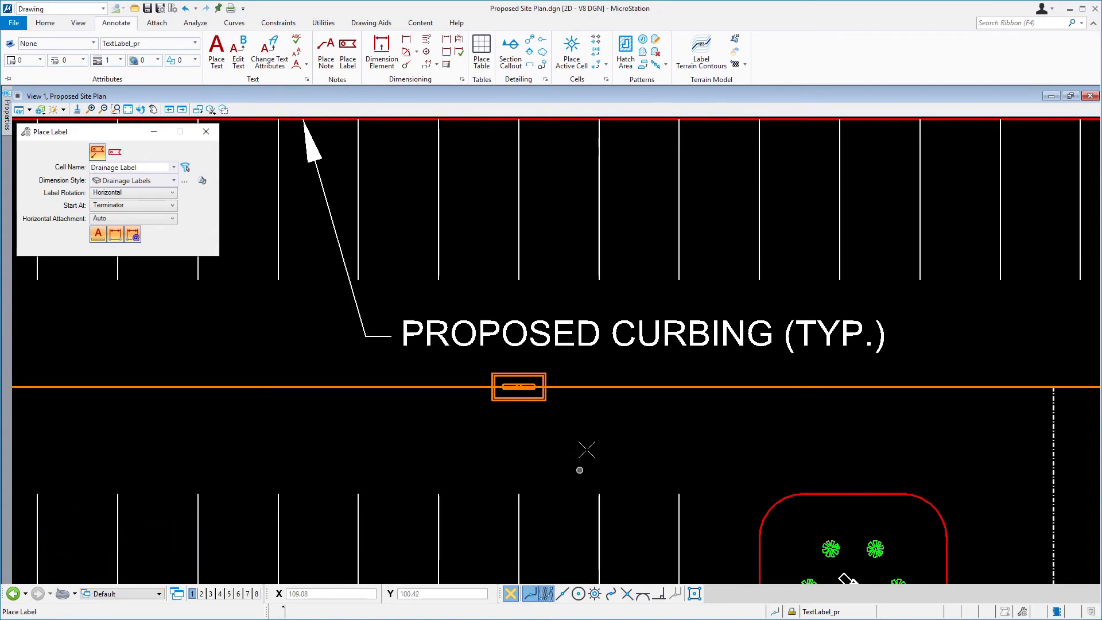
pyautogui.click(547, 395)
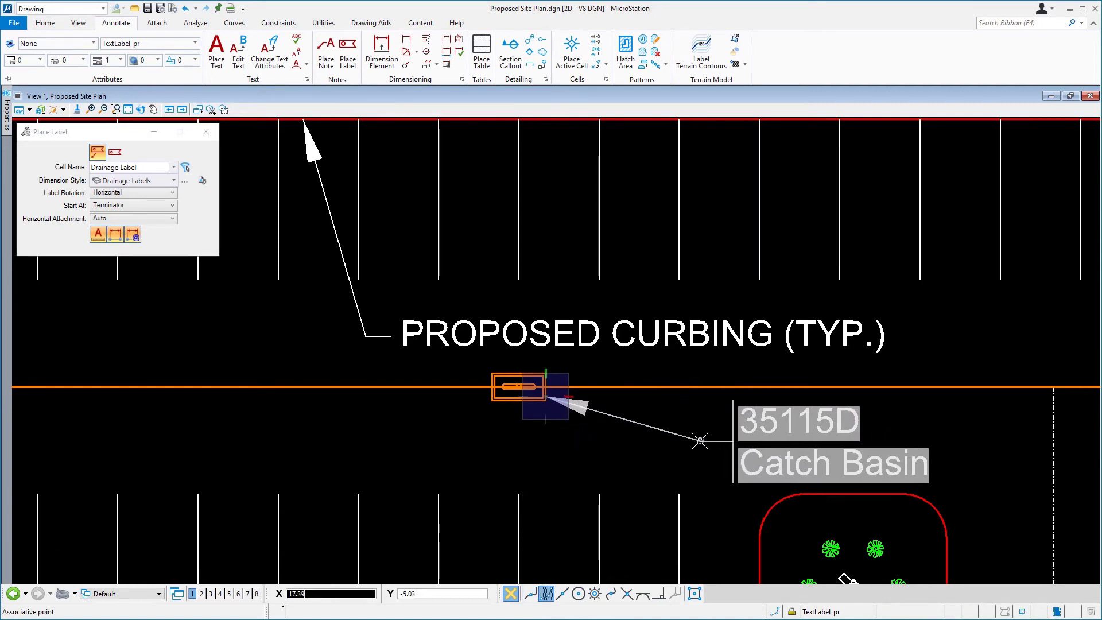
pyautogui.click(687, 441)
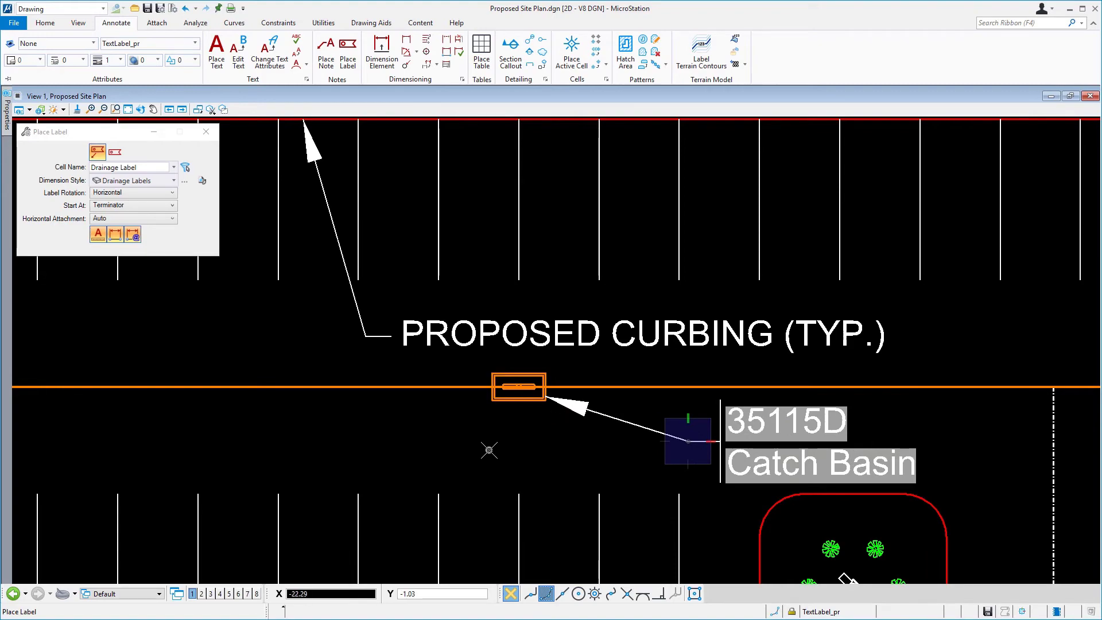
# Step: Pan to the west end wall and anchor the 35117D Outlet leader on it
pyautogui.scroll(-6, 489, 450)
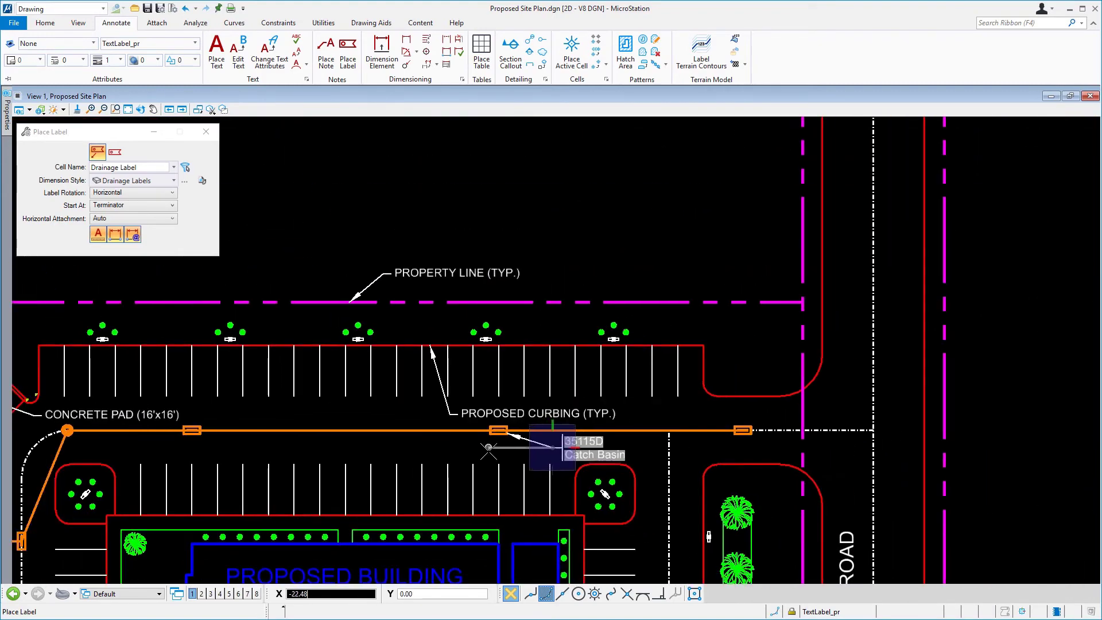
pyautogui.moveTo(490, 451); pyautogui.dragTo(747, 167, button='middle')
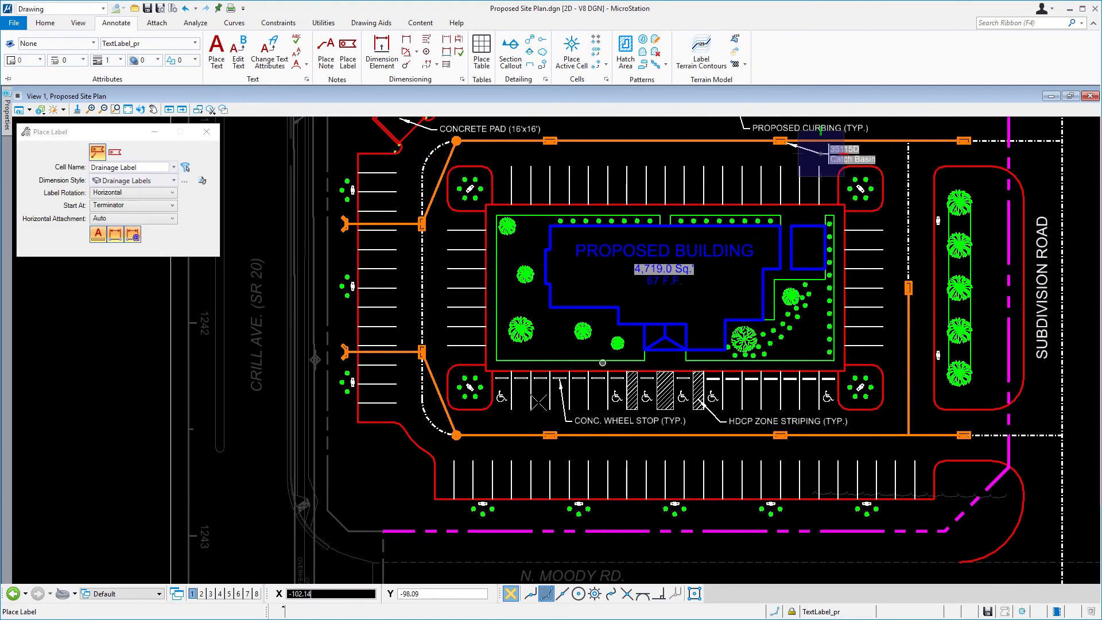
pyautogui.scroll(1, 345, 413)
pyautogui.scroll(5, 335, 345)
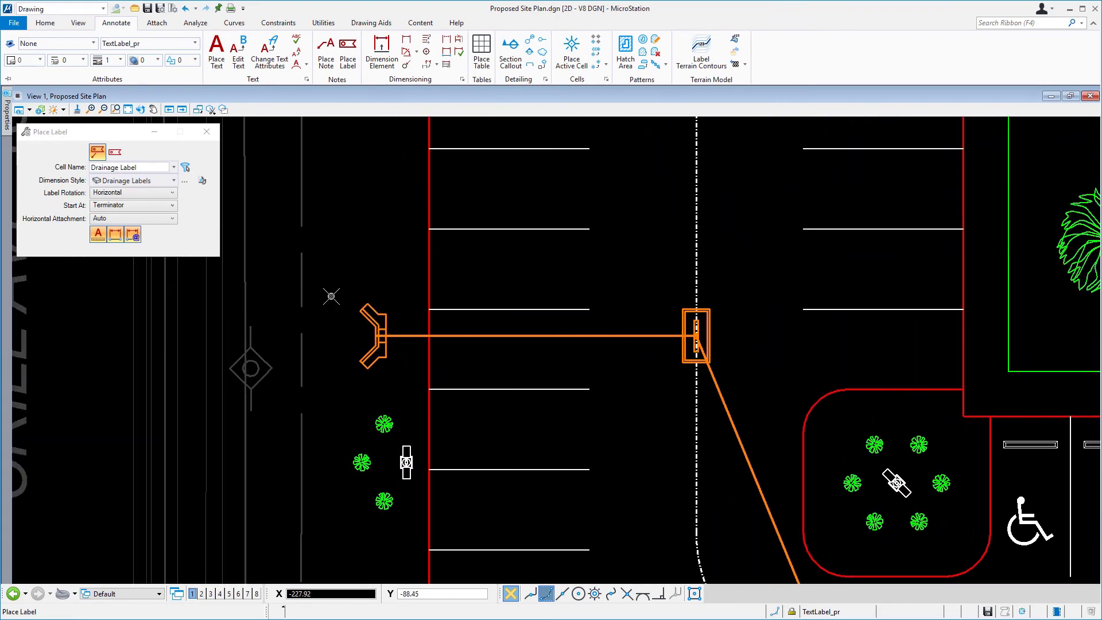
pyautogui.click(387, 314)
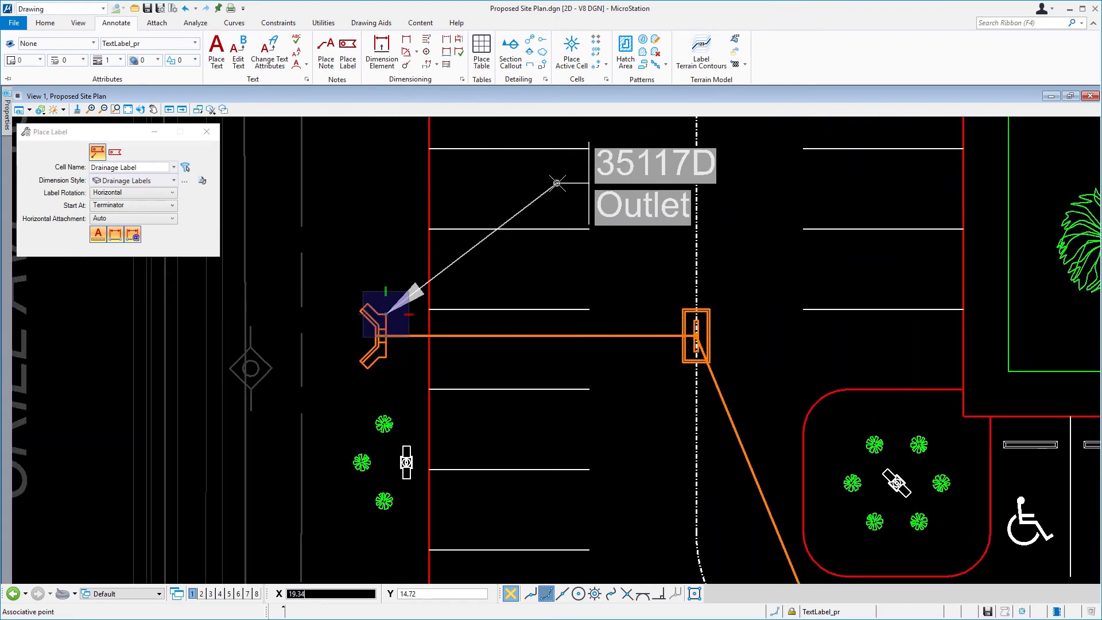
# Step: Place the 35116D Junction leader label on the manhole, its text below right
pyautogui.moveTo(736, 527)
pyautogui.mouseDown(button='middle')
pyautogui.moveTo(706, 467)
pyautogui.moveTo(504, 283)
pyautogui.moveTo(342, 162)
pyautogui.mouseUp(button='middle')
pyautogui.click(531, 593)
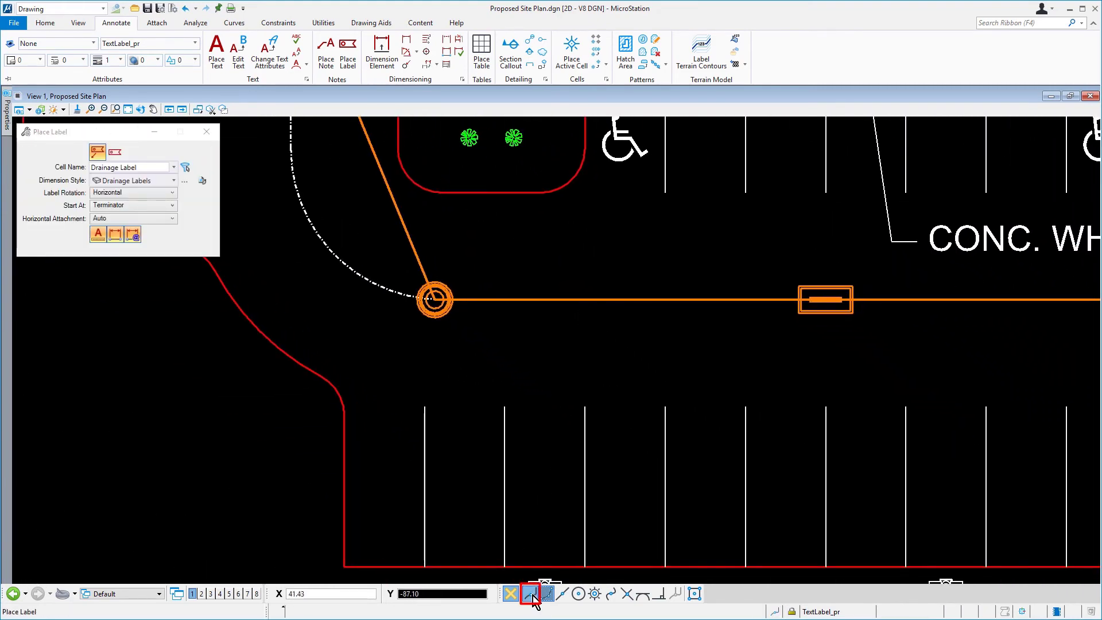
pyautogui.click(452, 309)
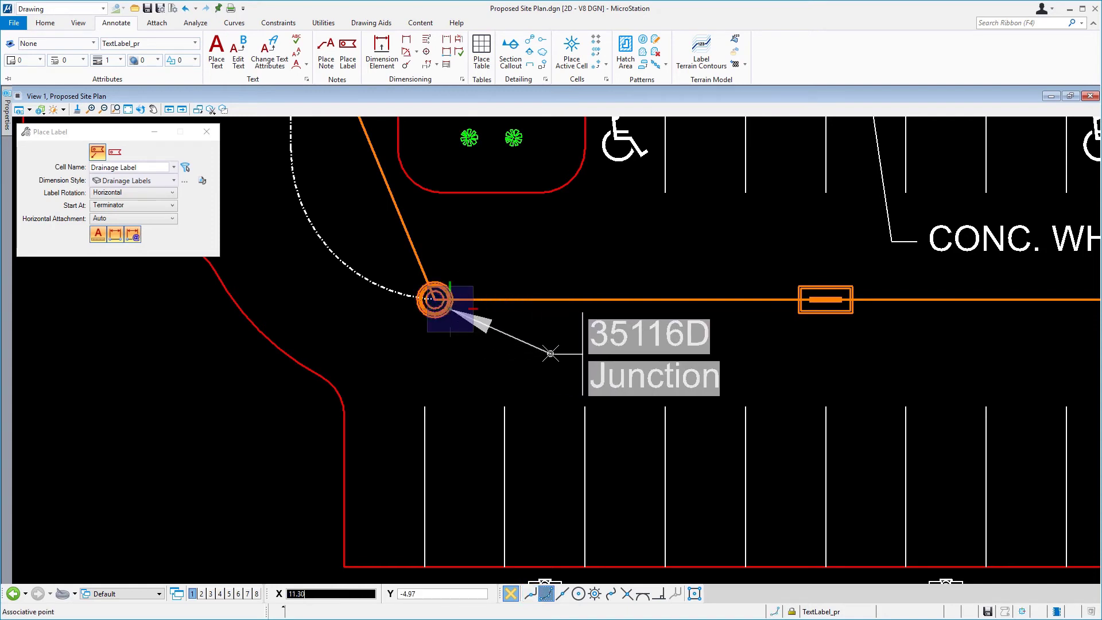
pyautogui.click(578, 354)
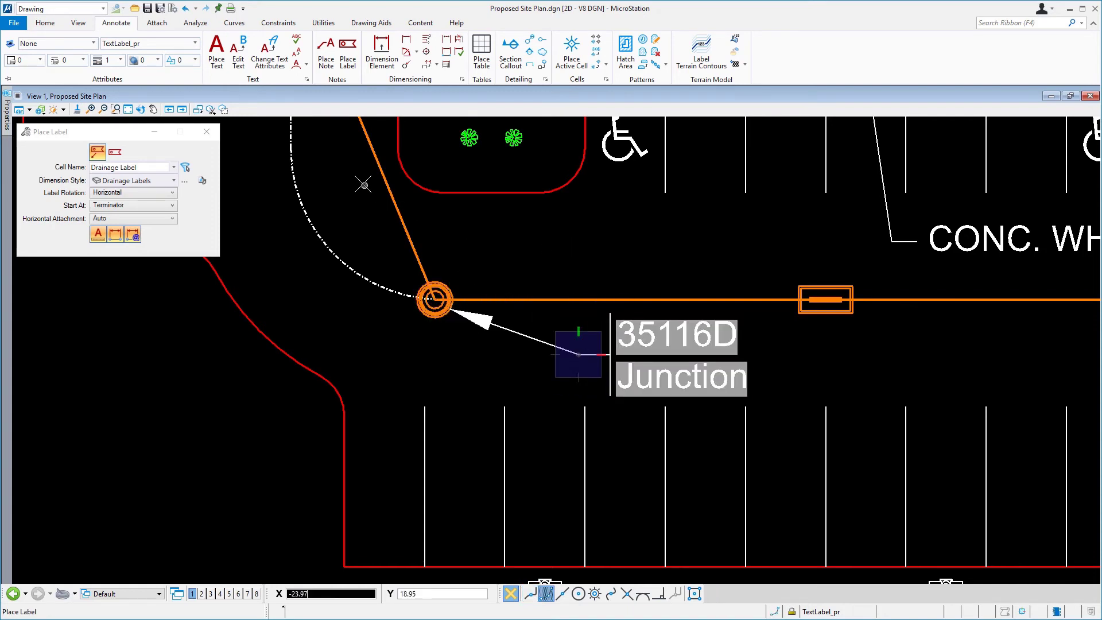
pyautogui.moveTo(356, 179)
pyautogui.mouseDown(button='middle')
pyautogui.moveTo(579, 416)
pyautogui.moveTo(585, 392)
pyautogui.mouseUp(button='middle')
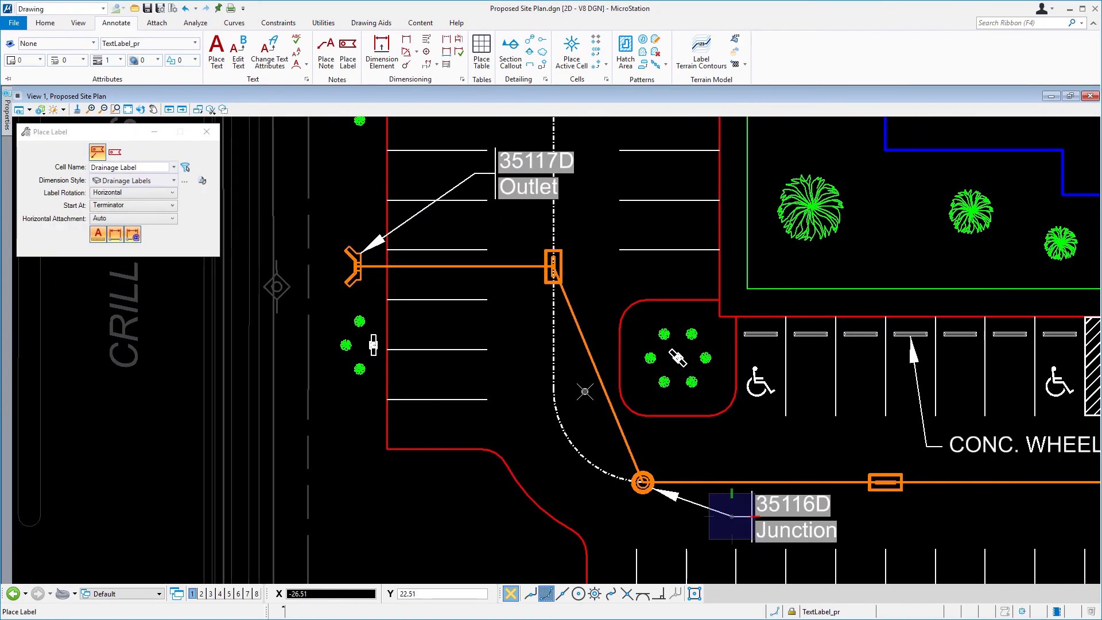